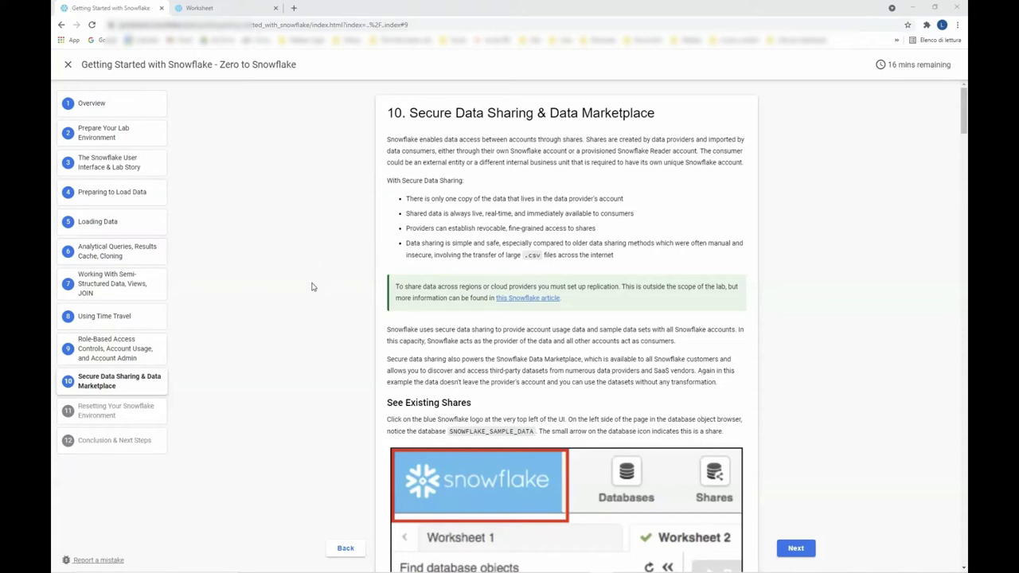
Switch to the Snowflake worksheet and inspect the details of the shared SNOWFLAKE database among the database objects.
click(220, 11)
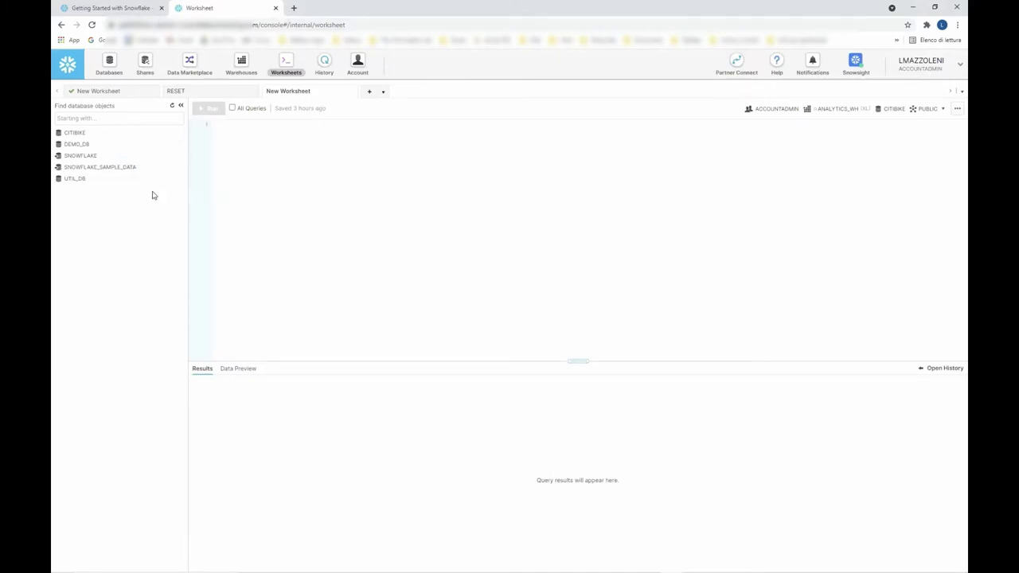
mouse_move(77, 179)
mouse_move(168, 188)
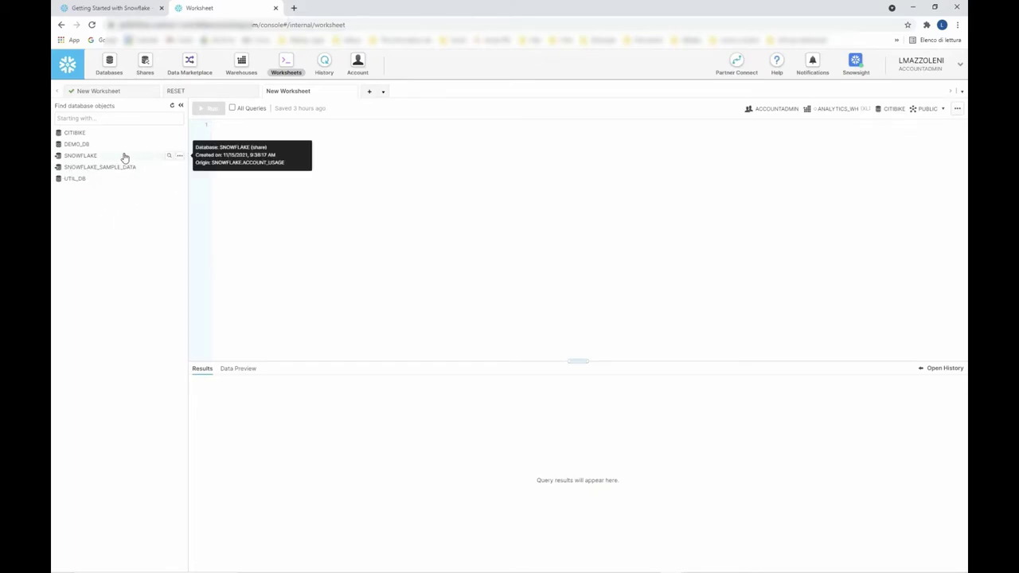
mouse_move(128, 157)
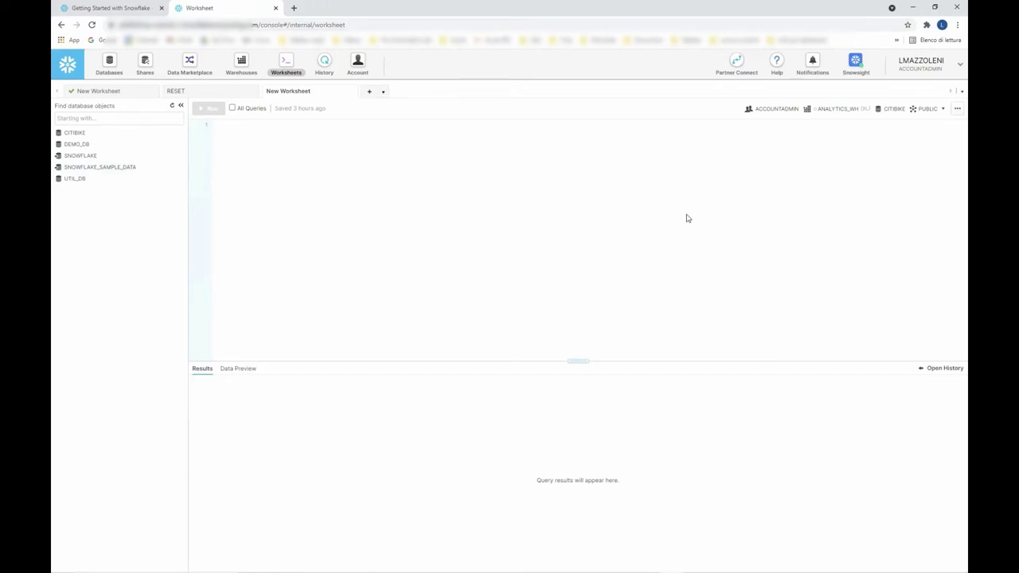
Check the active role in the account's list of switchable roles, keeping ACCOUNTADMIN.
click(937, 67)
mouse_move(867, 97)
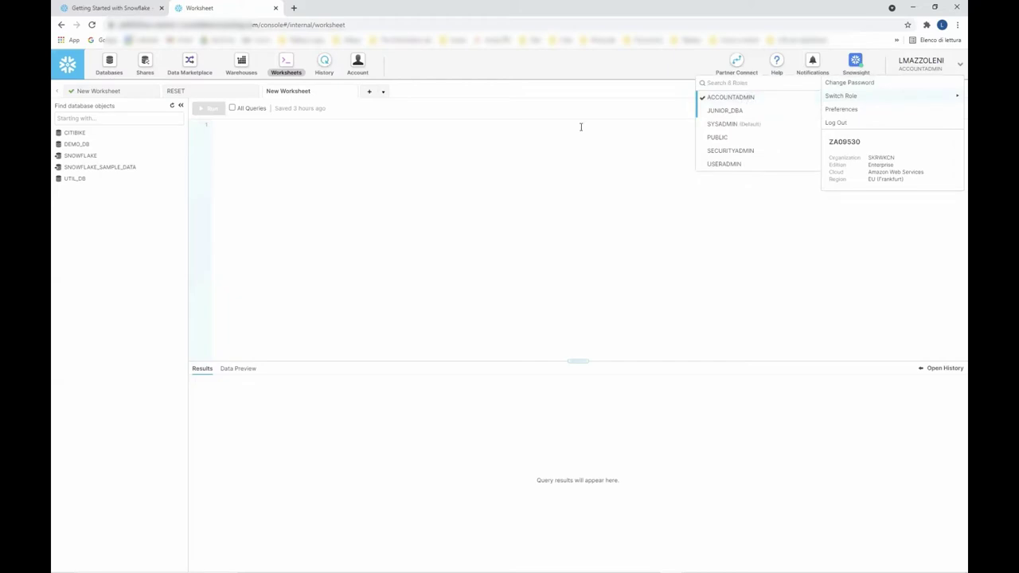
click(252, 177)
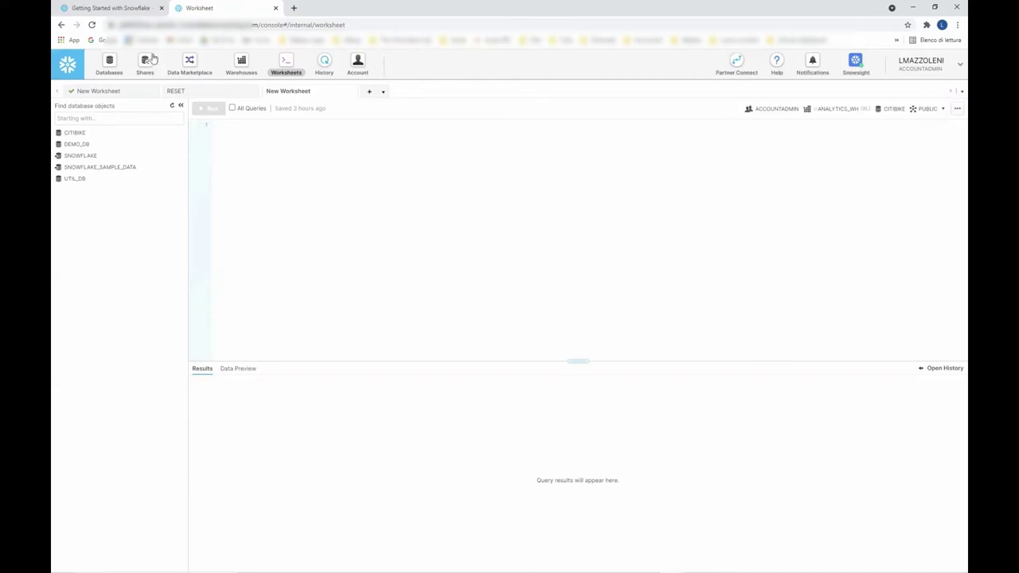
Review the account's inbound and outbound secure shares, and view the list of databases.
click(145, 64)
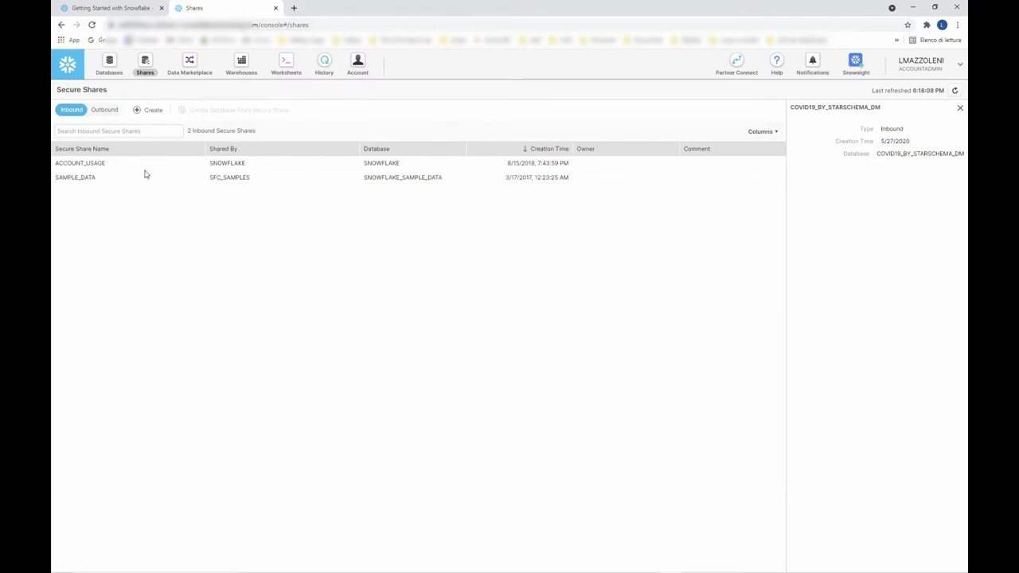
click(104, 111)
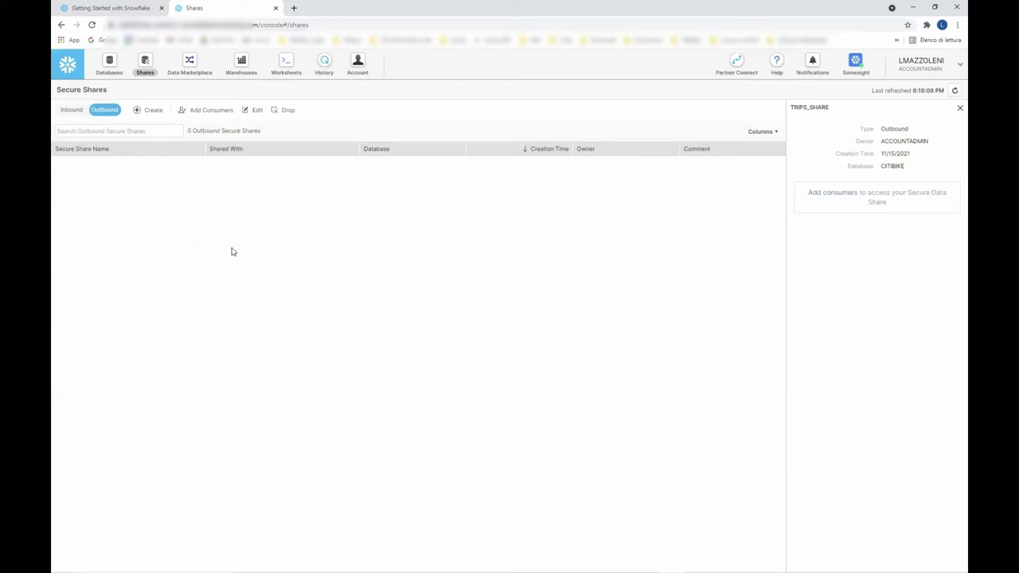
click(109, 64)
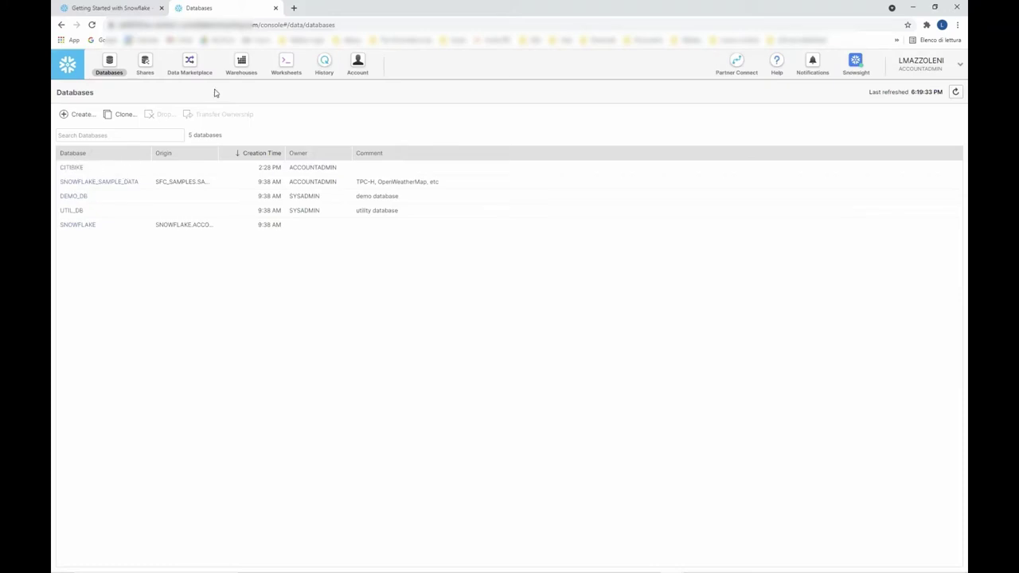
Start a new outbound secure share named trips_shared, based on the CITIBIKE database.
click(146, 63)
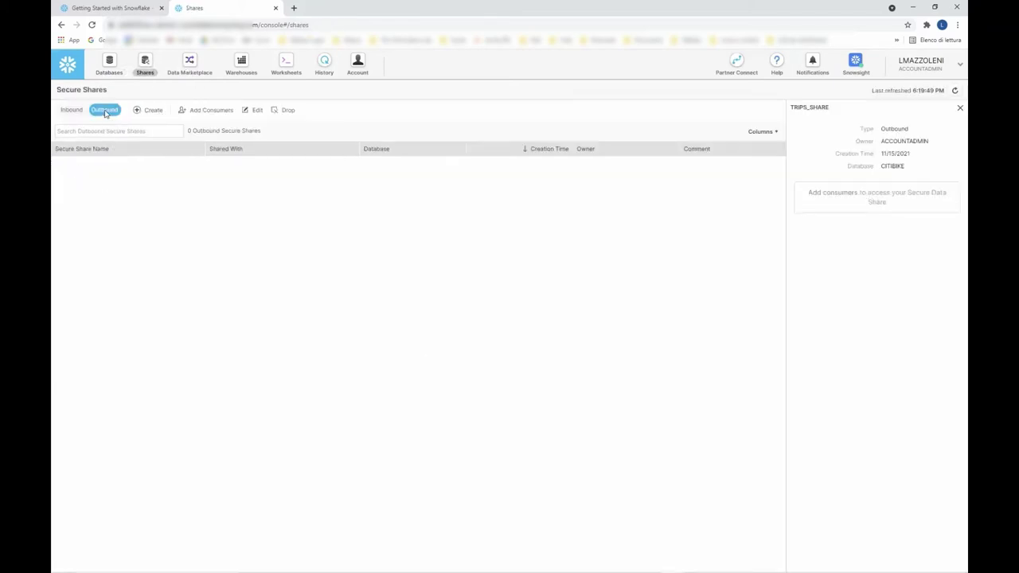
click(153, 110)
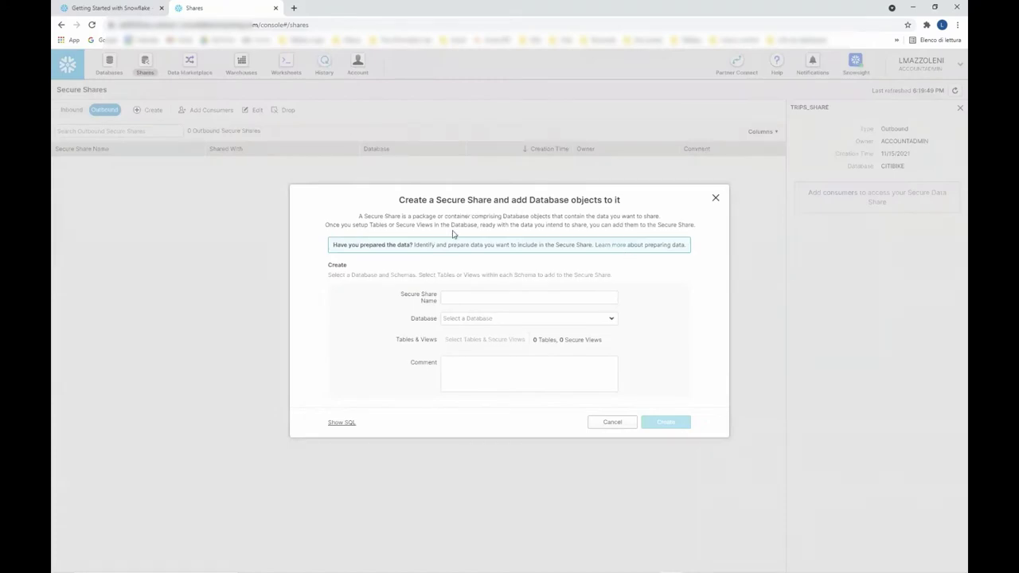
click(475, 297)
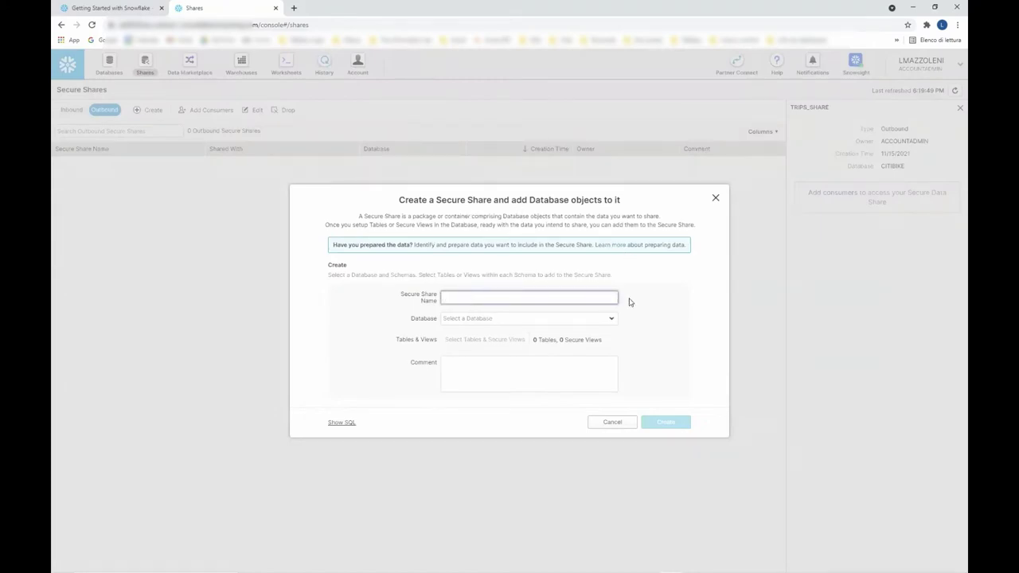
text(trips_share)
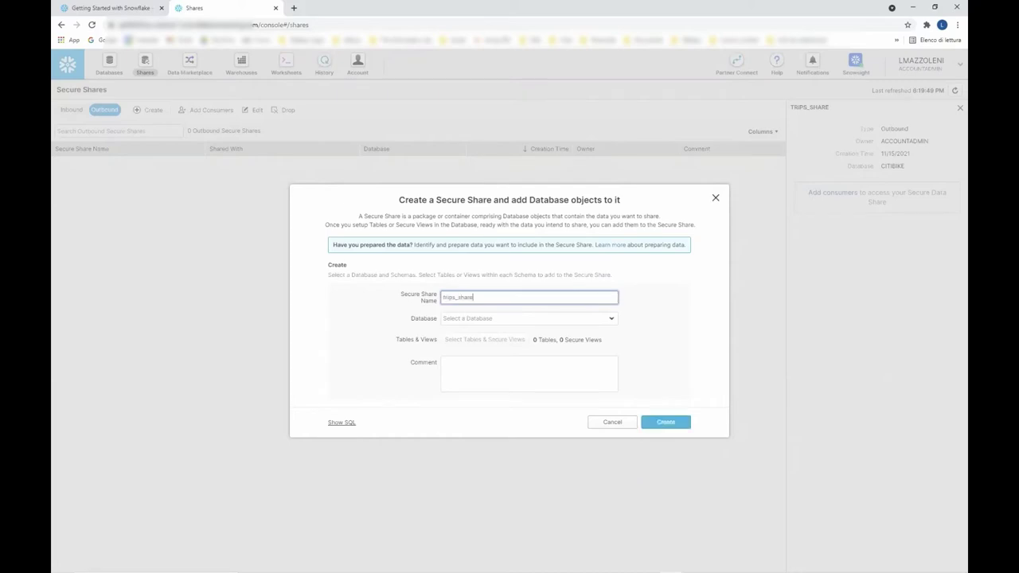
text(d)
click(597, 322)
click(468, 335)
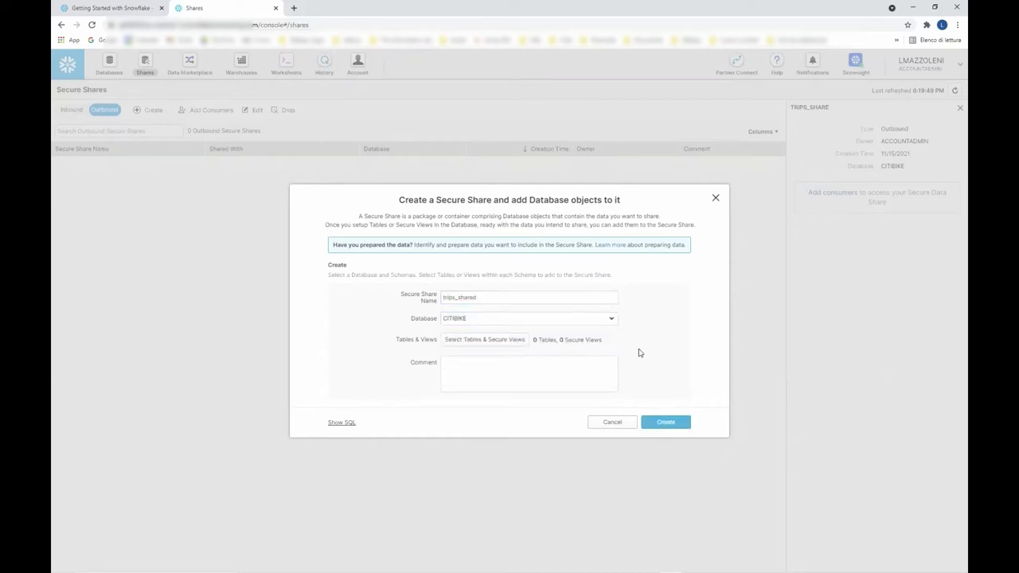
Add the TRIPS table from the PUBLIC schema to the secure share and create the share.
click(499, 344)
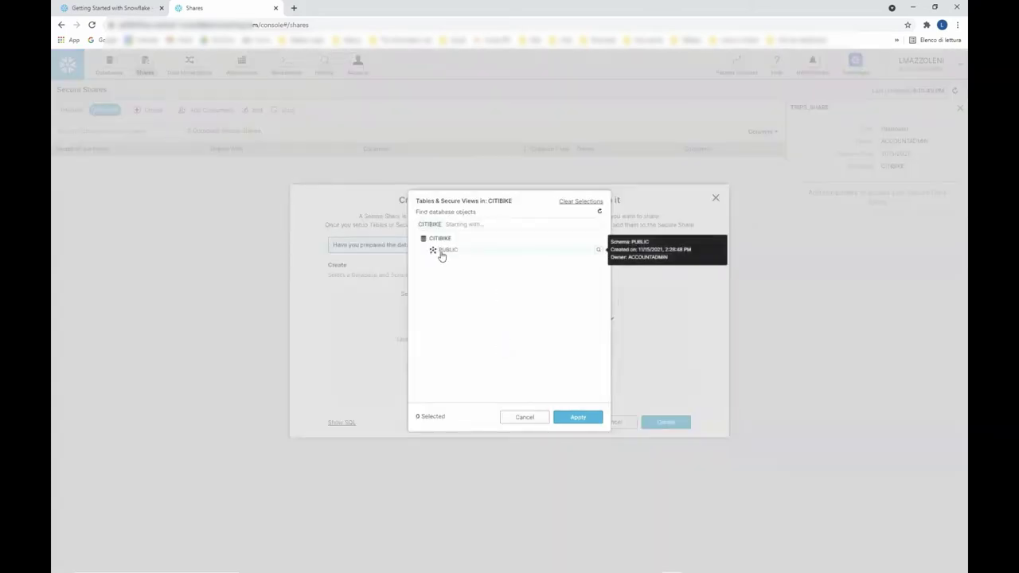
click(443, 255)
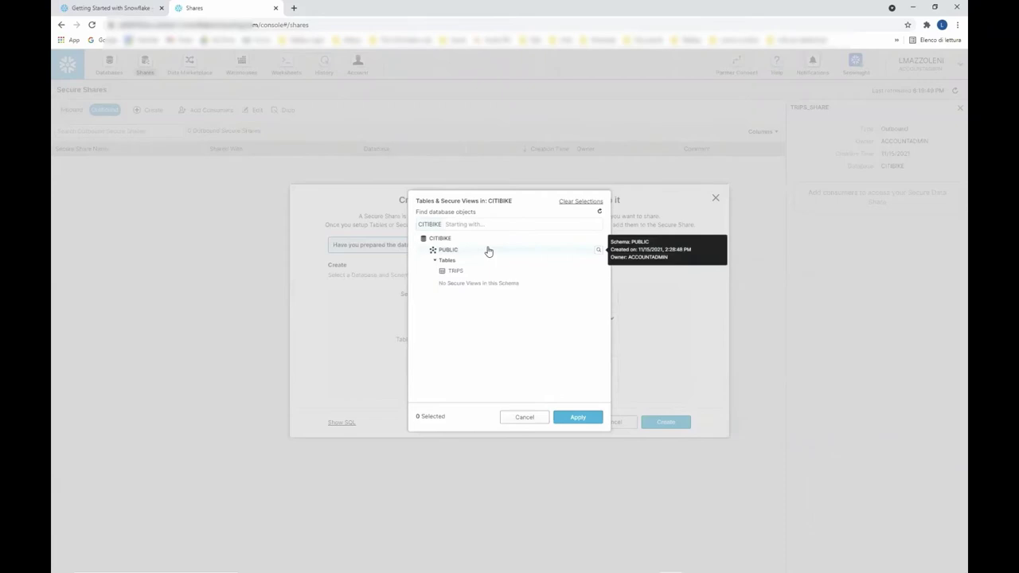
click(442, 272)
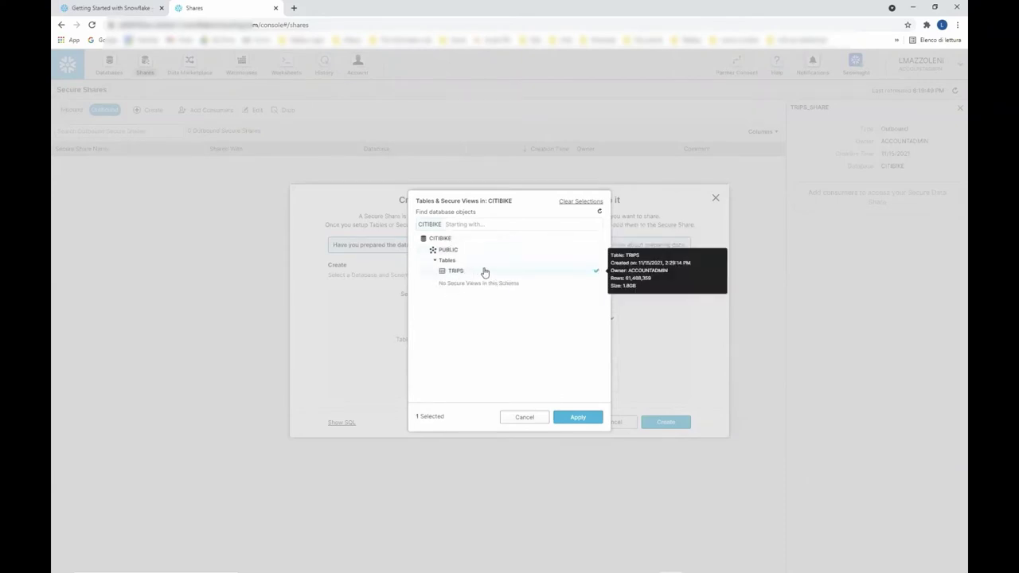
click(587, 418)
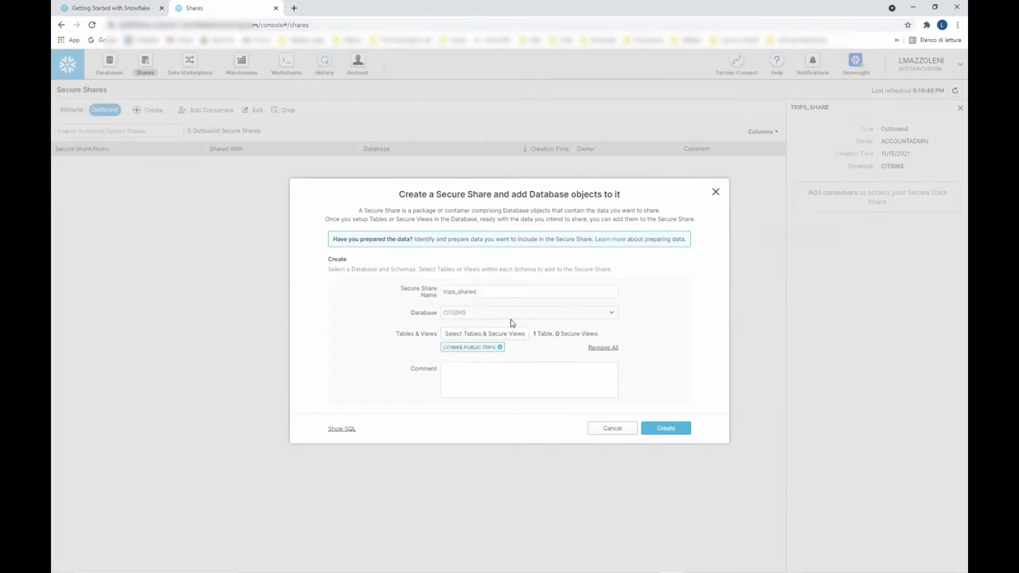
click(675, 432)
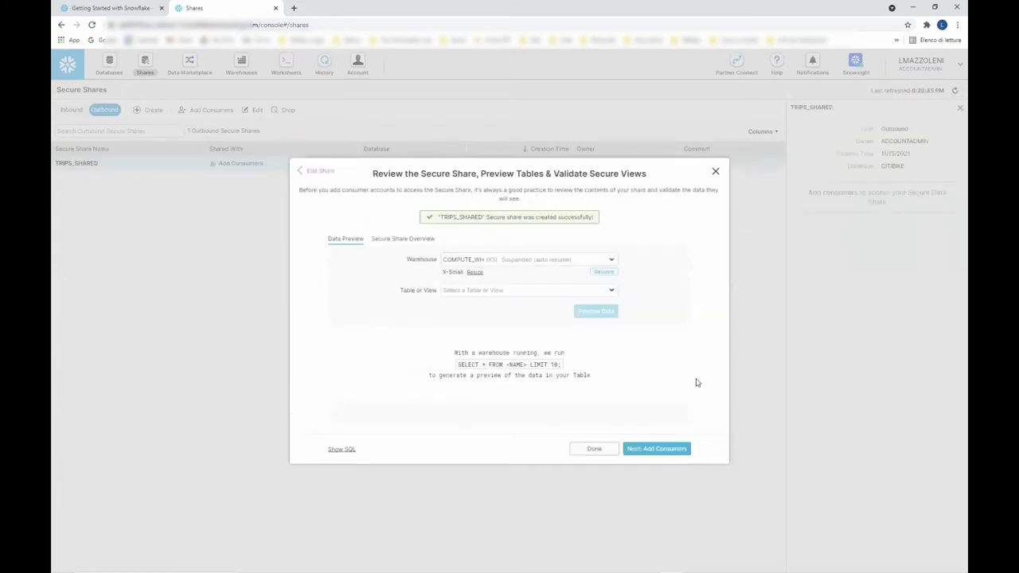
Compare the Reader and Full account types for consumers of the new share, and close without adding any.
click(661, 450)
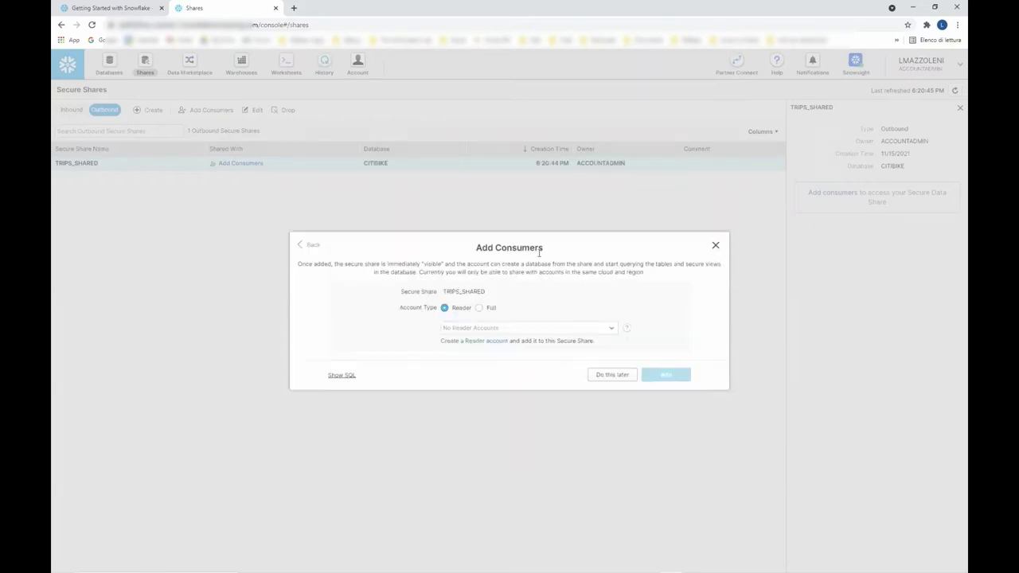
click(482, 312)
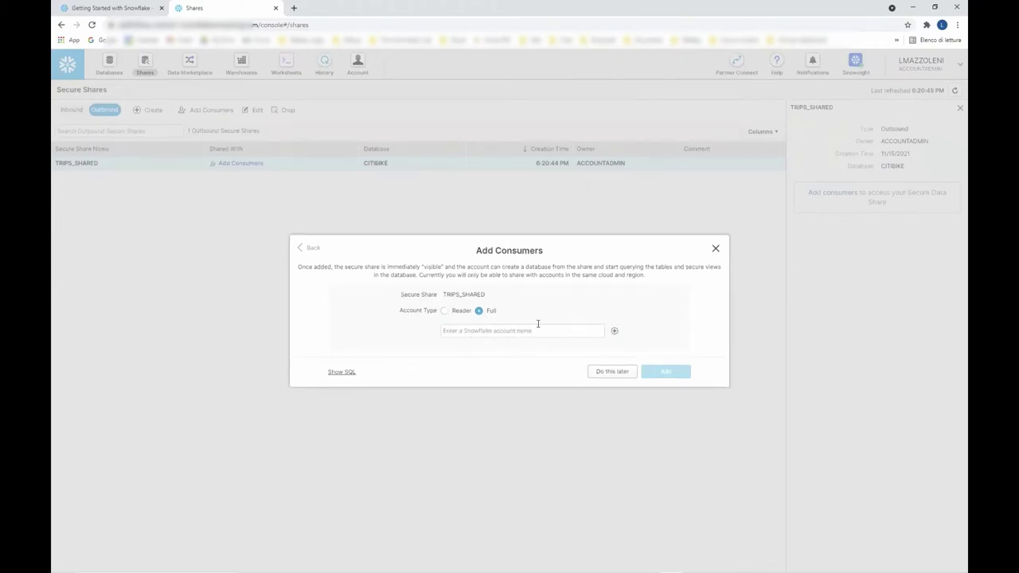
click(459, 313)
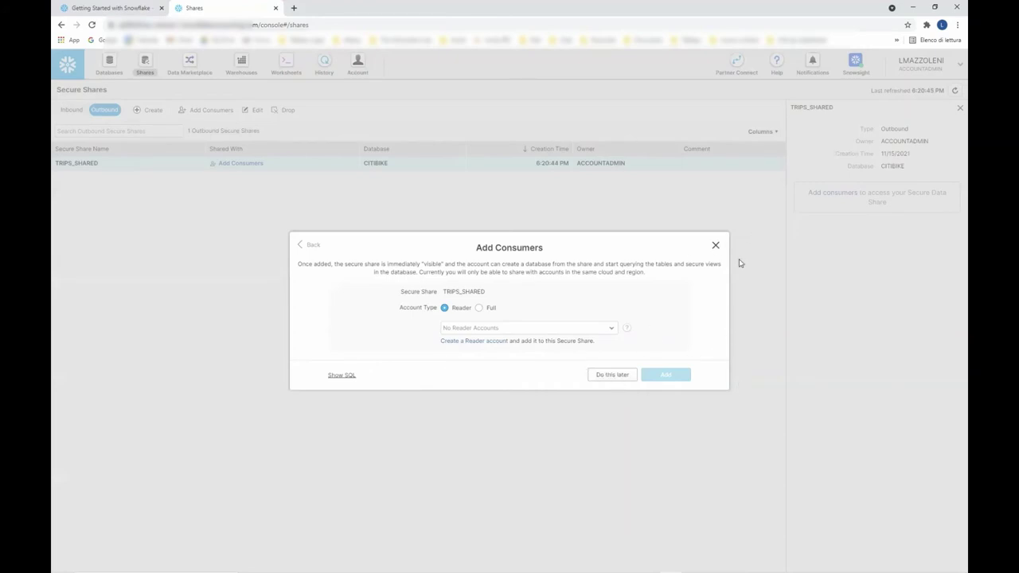
click(715, 246)
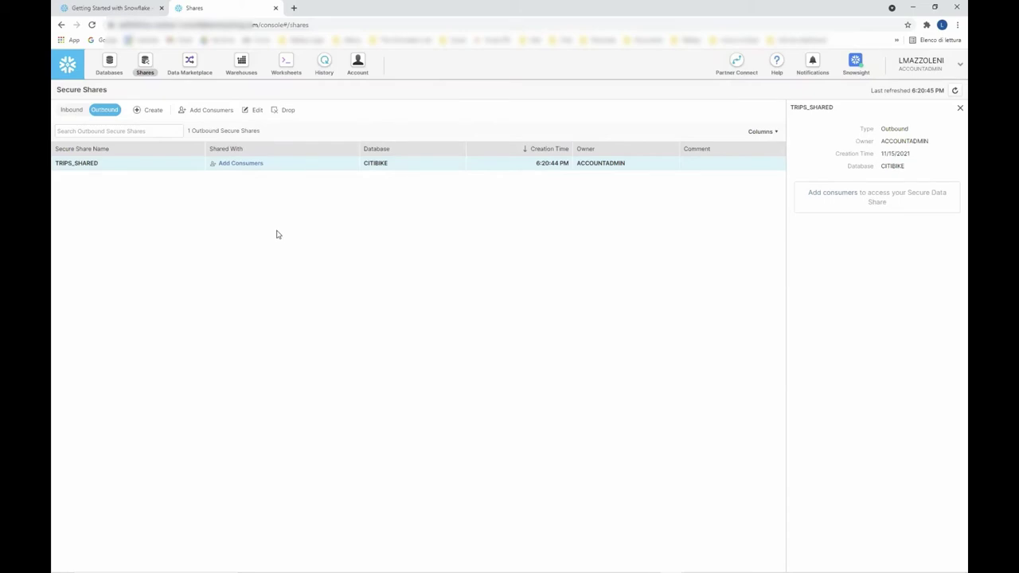
Open the Snowflake Data Marketplace to explore external data.
click(191, 64)
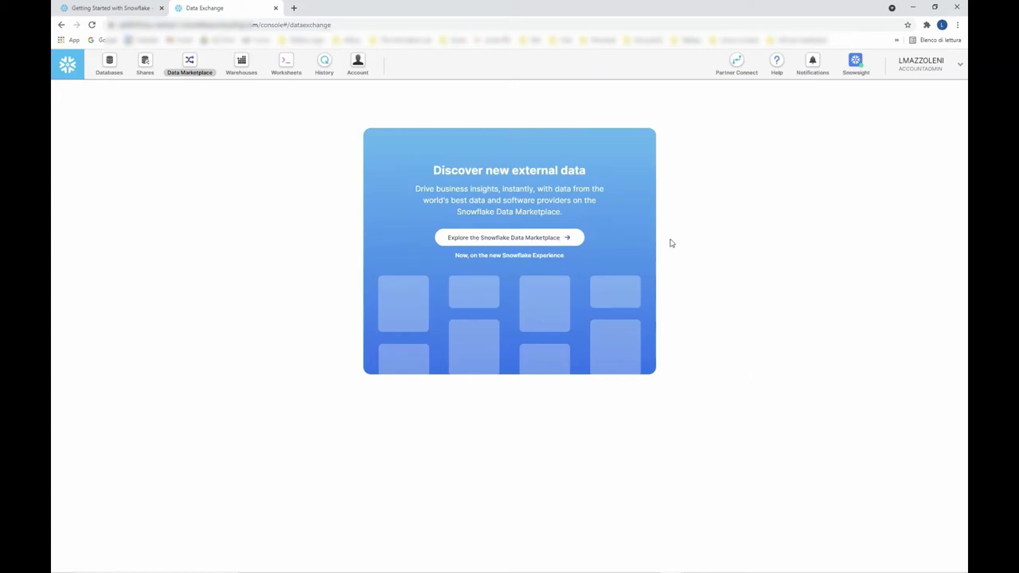
click(533, 241)
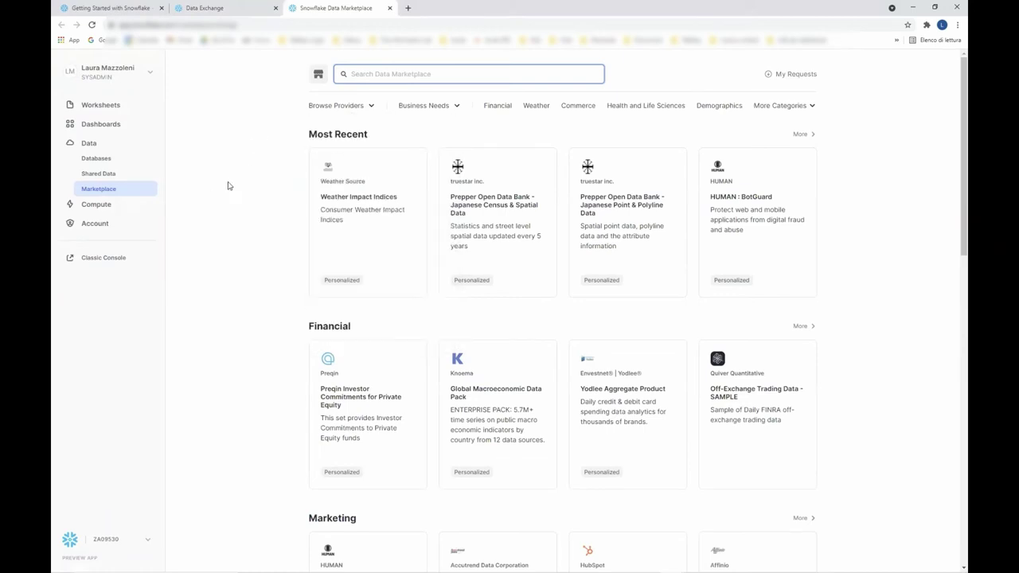
Browse the marketplace's listings by category, and look through the provider and business-need filters.
scroll(684, 246, down, 3)
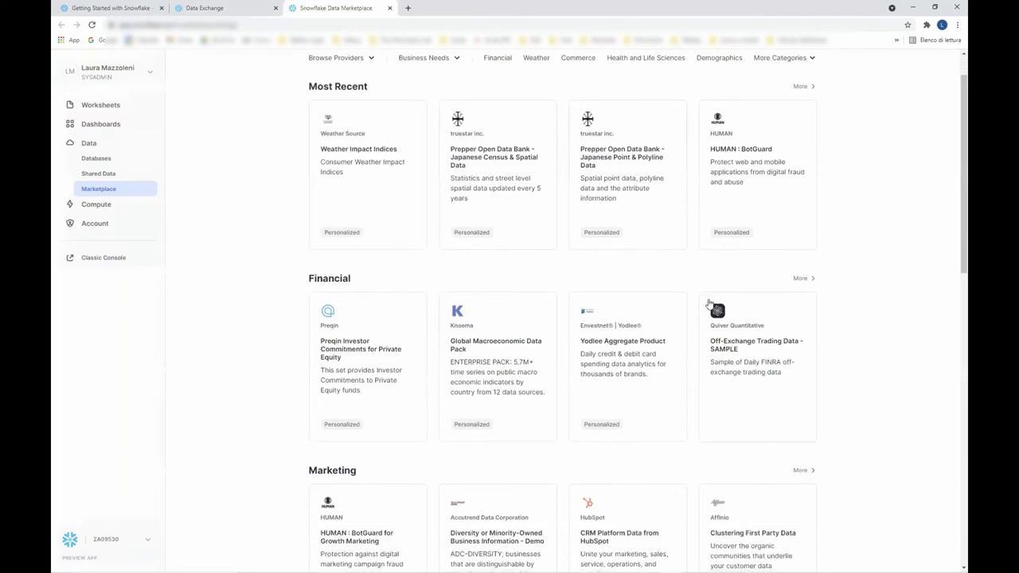
scroll(701, 318, down, 5)
scroll(689, 323, up, 5)
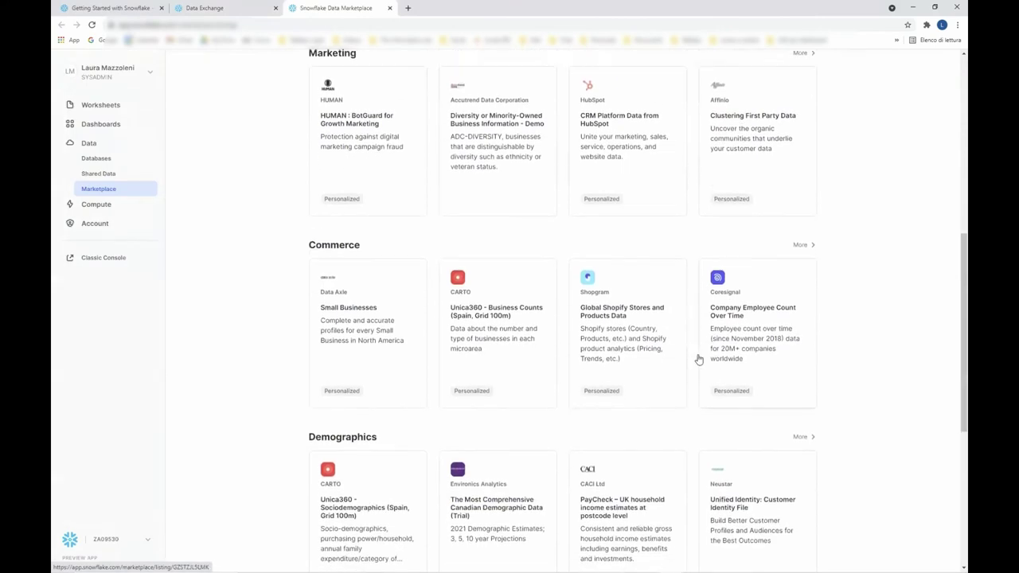
scroll(698, 359, up, 3)
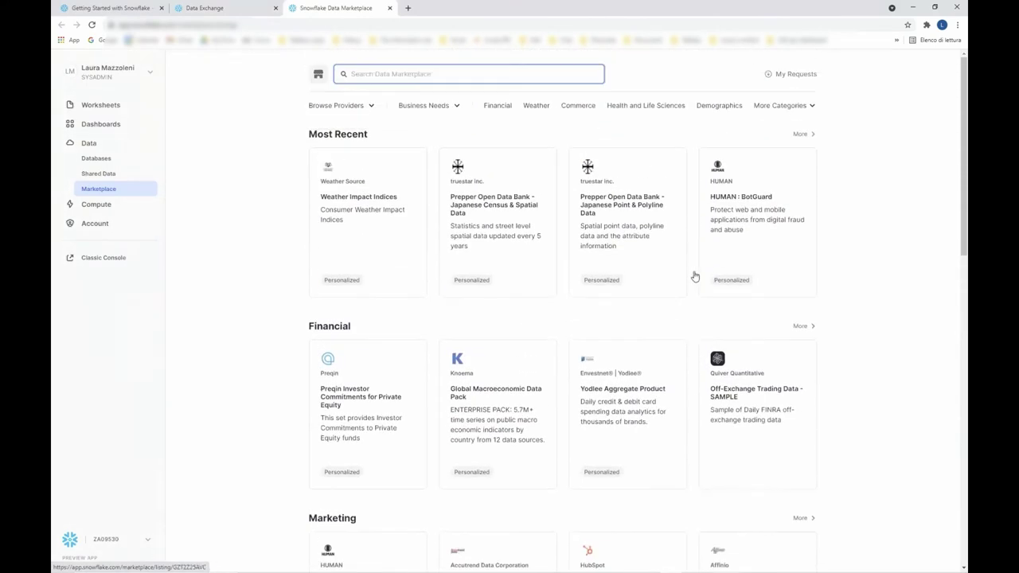
scroll(692, 286, down, 10)
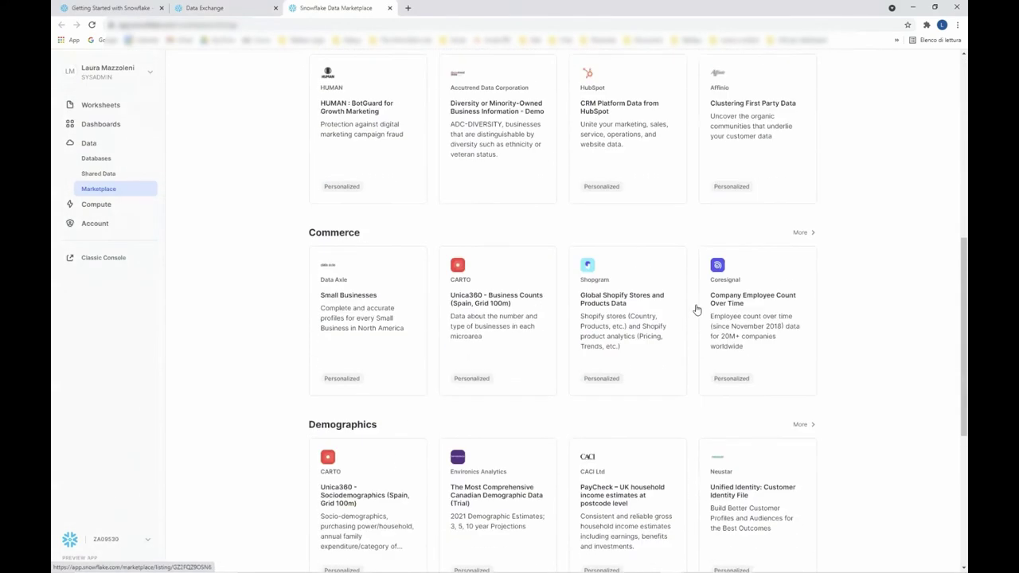
scroll(698, 313, up, 10)
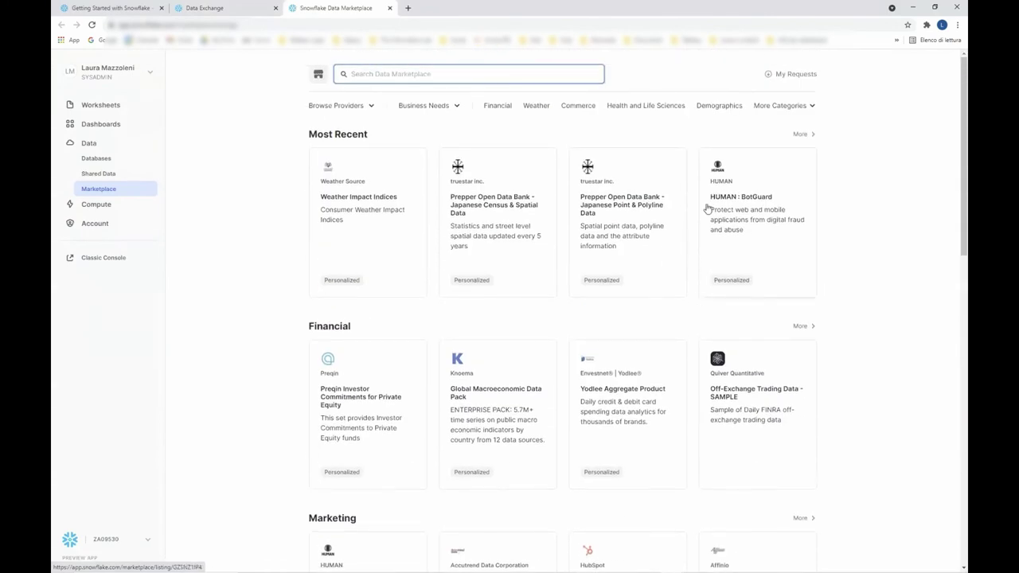
click(371, 107)
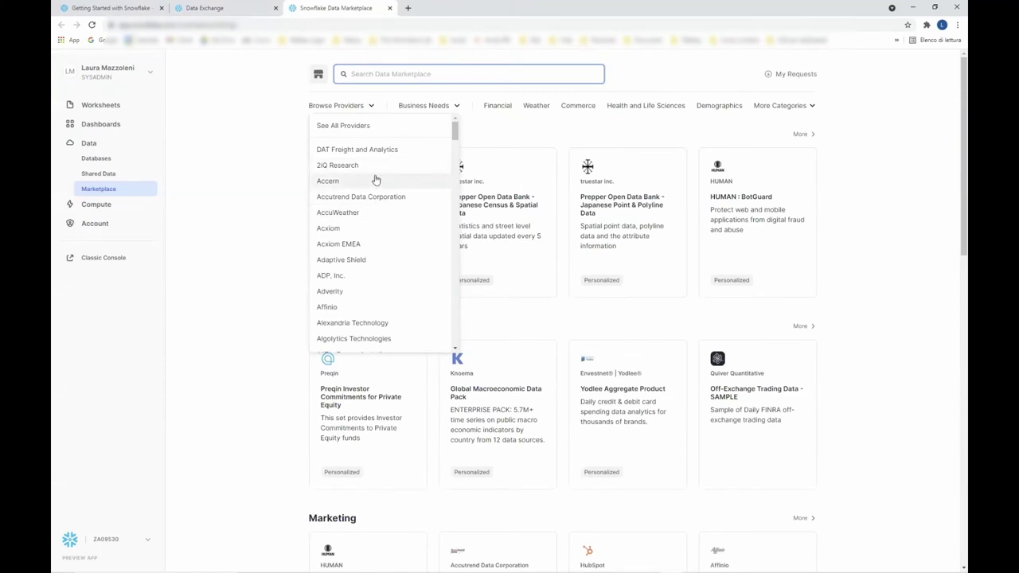
click(432, 106)
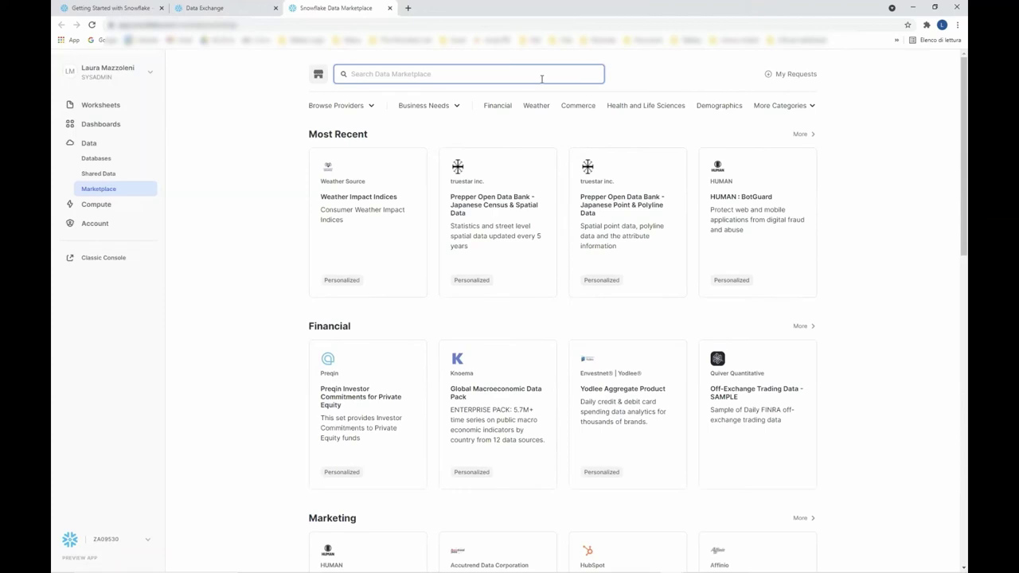
Search the marketplace for covid and open Starschema's COVID-19 Epidemiological Data listing.
text(covid)
key(Return)
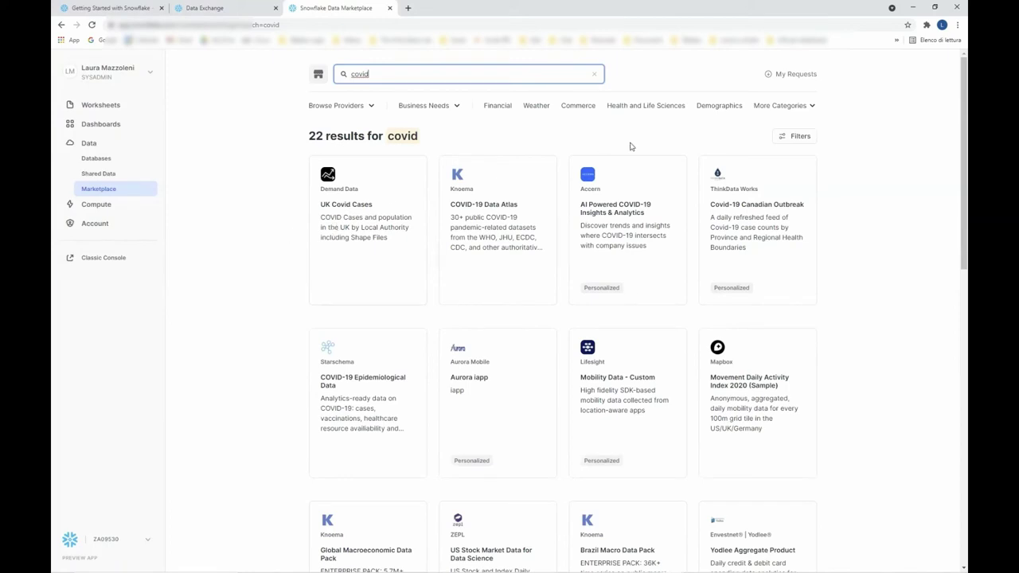
click(725, 116)
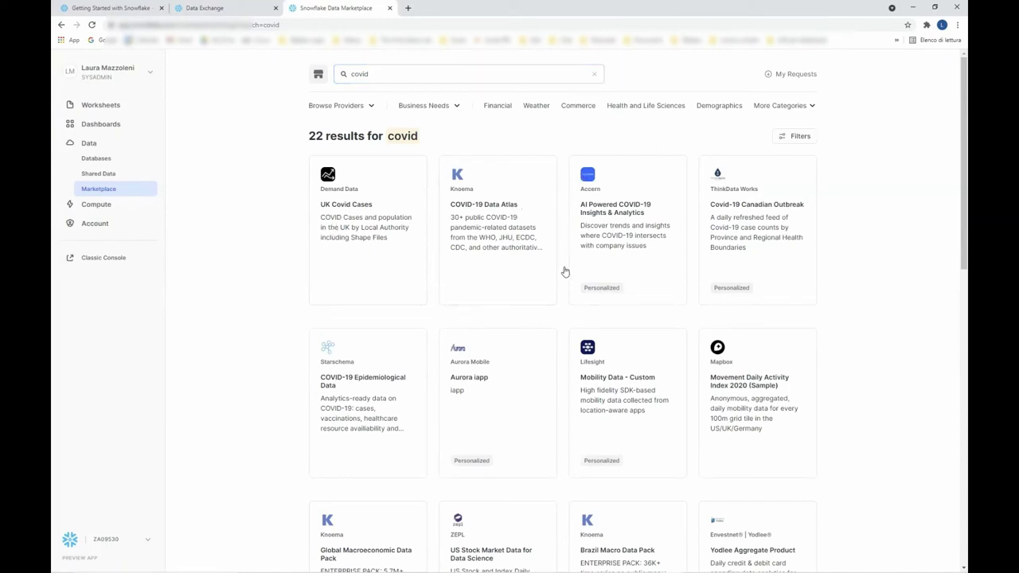
scroll(561, 307, down, 1)
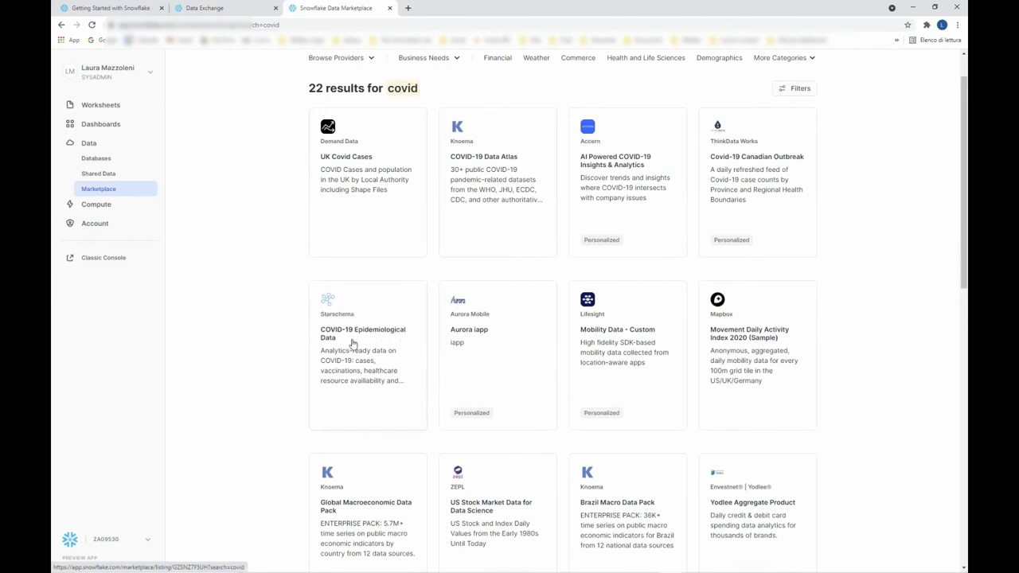
click(382, 327)
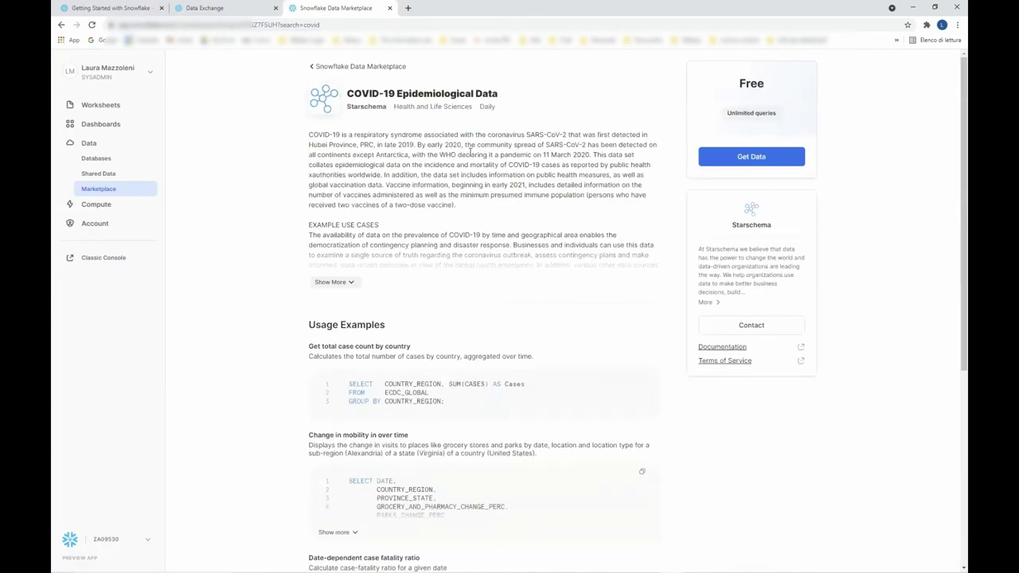
Expand the COVID-19 Epidemiological Data description and review its use cases, included tables, fields and sample usage queries.
click(350, 282)
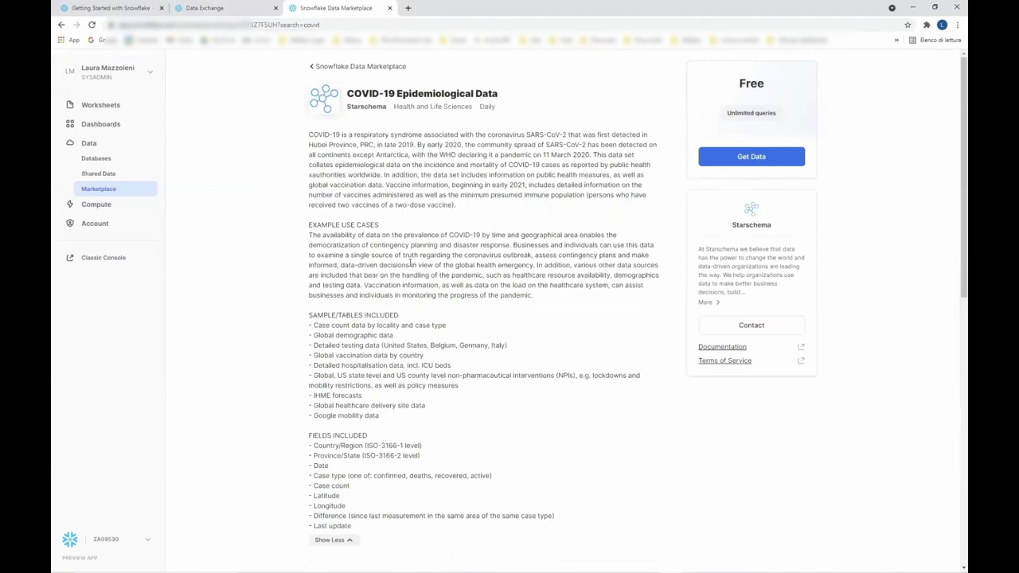
scroll(558, 215, down, 1)
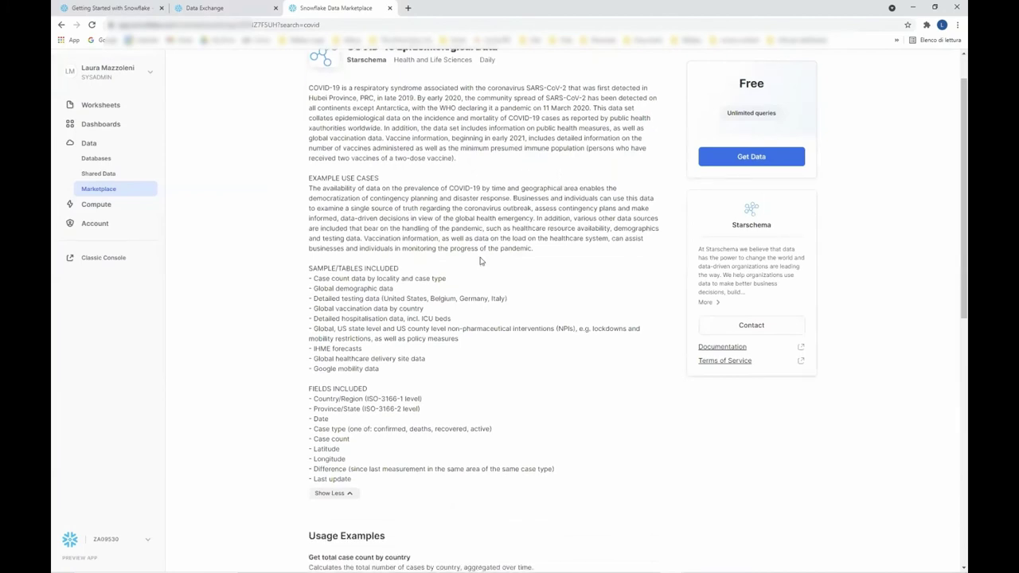
scroll(555, 301, down, 1)
scroll(513, 347, down, 3)
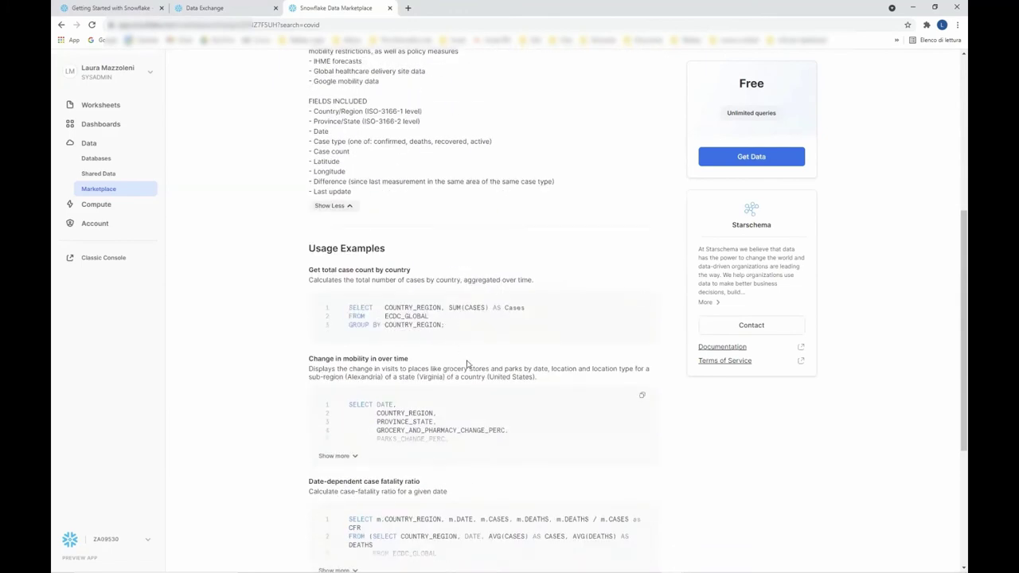
scroll(346, 454, down, 2)
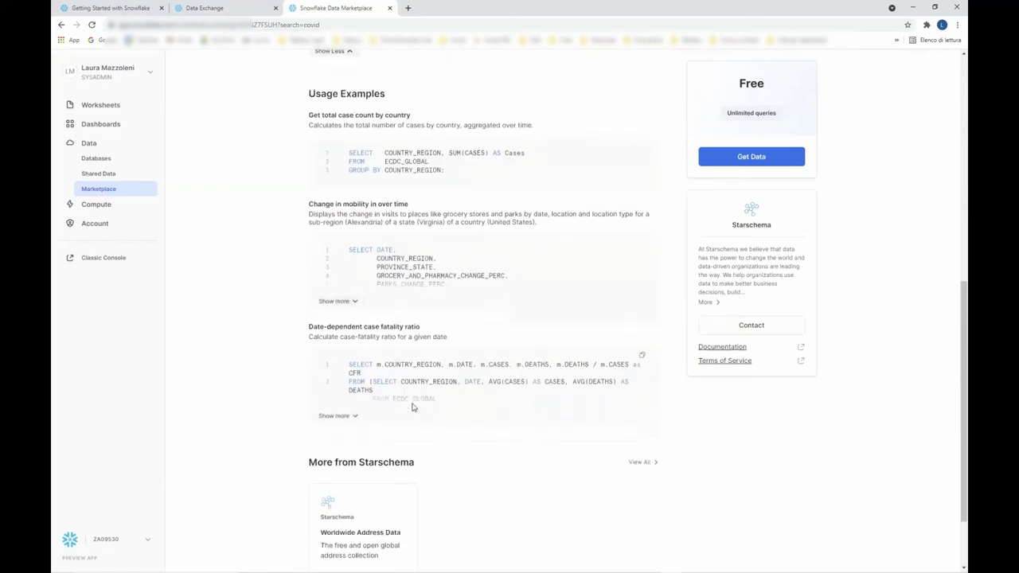
scroll(409, 402, up, 2)
scroll(481, 400, down, 1)
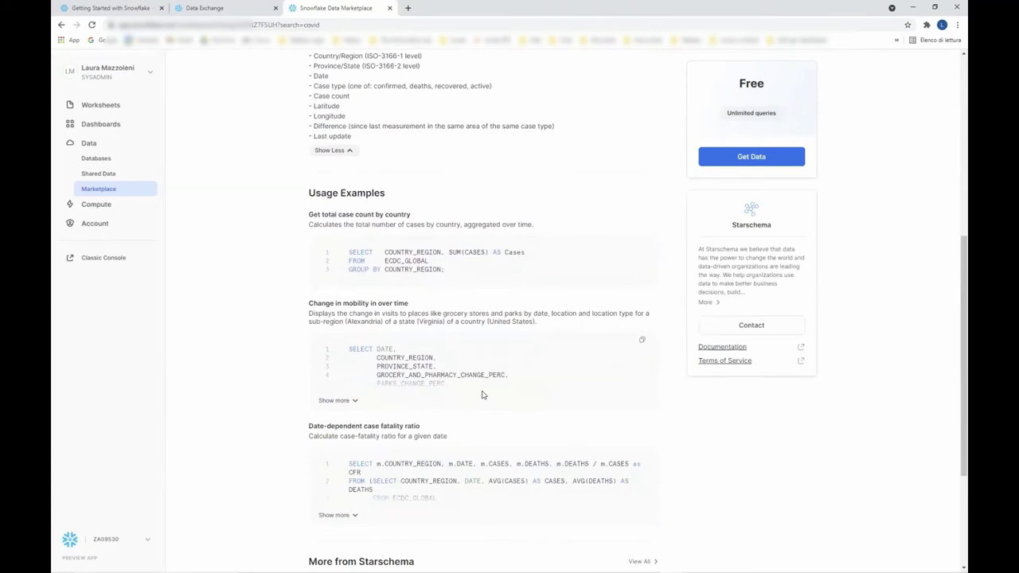
scroll(481, 393, up, 3)
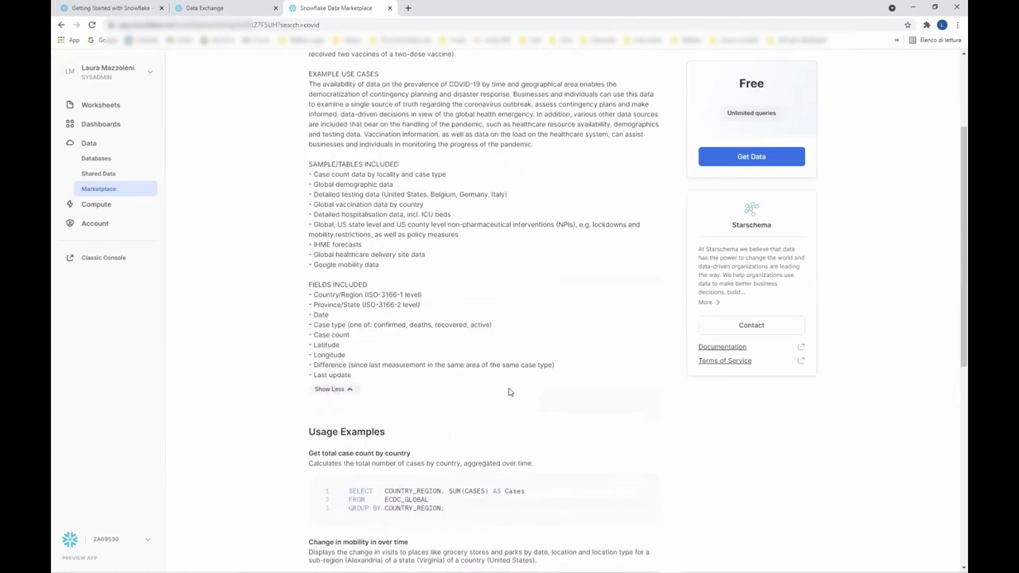
scroll(555, 385, up, 2)
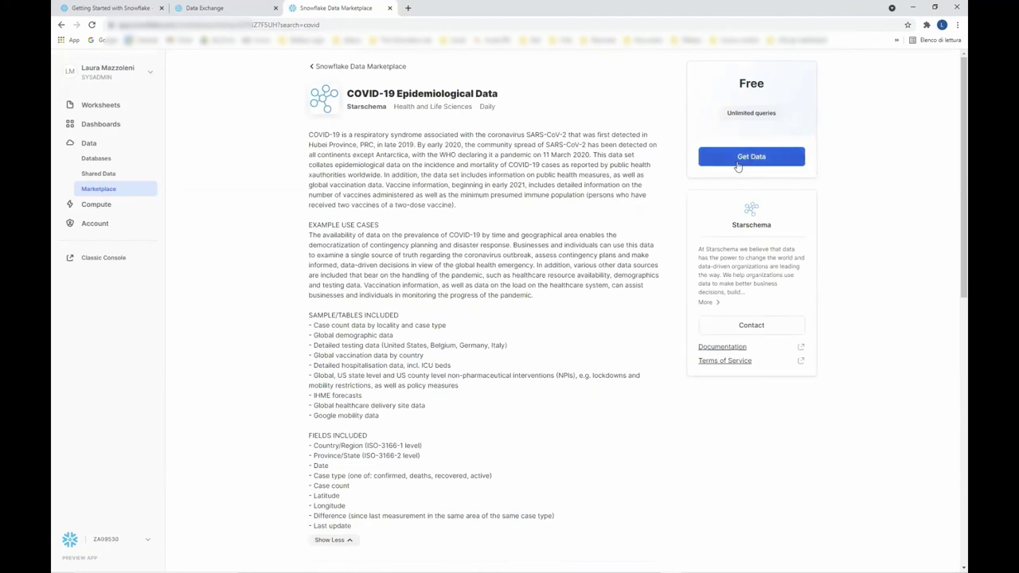
Try to get the COVID-19 Epidemiological Data listing under the SYSADMIN role, and close the request dialog.
click(790, 157)
click(529, 390)
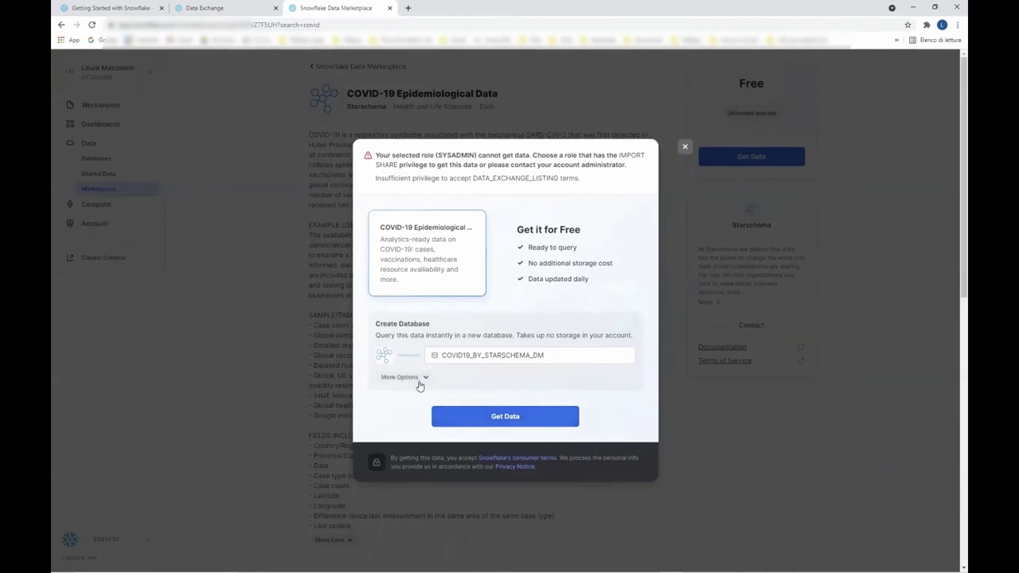
key(Escape)
Switch the active role to ACCOUNTADMIN.
click(111, 72)
mouse_move(152, 136)
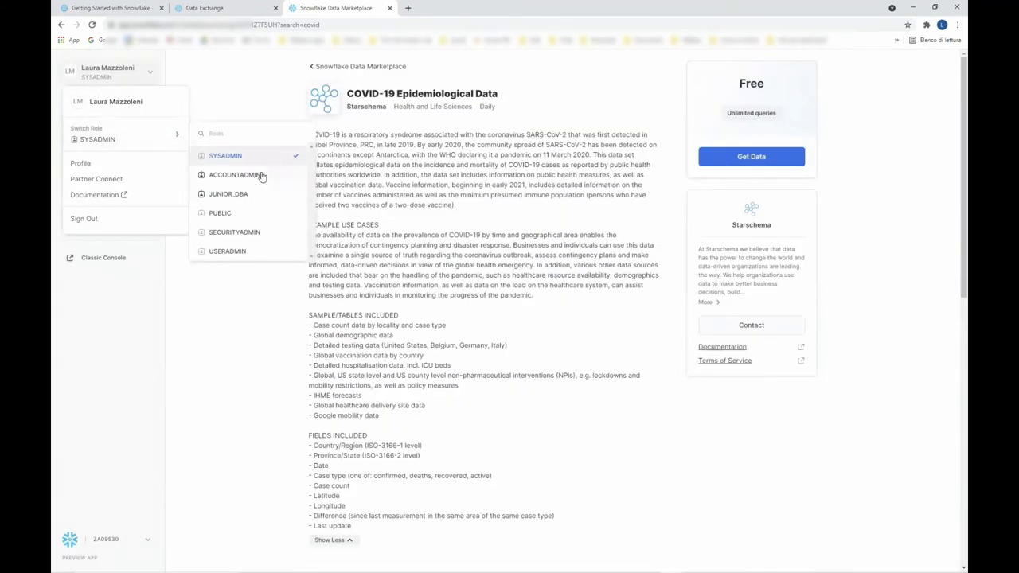
click(261, 176)
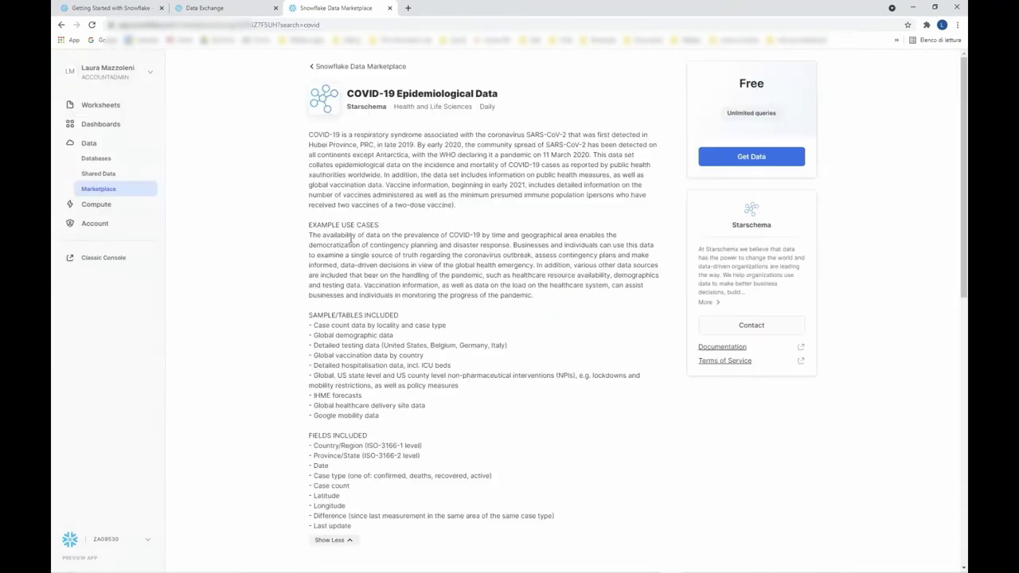
Get the COVID-19 listing's data as a new database COVID19_BY_STARSCHEMA_DM, and return to the classic console's Data Exchange page.
click(752, 160)
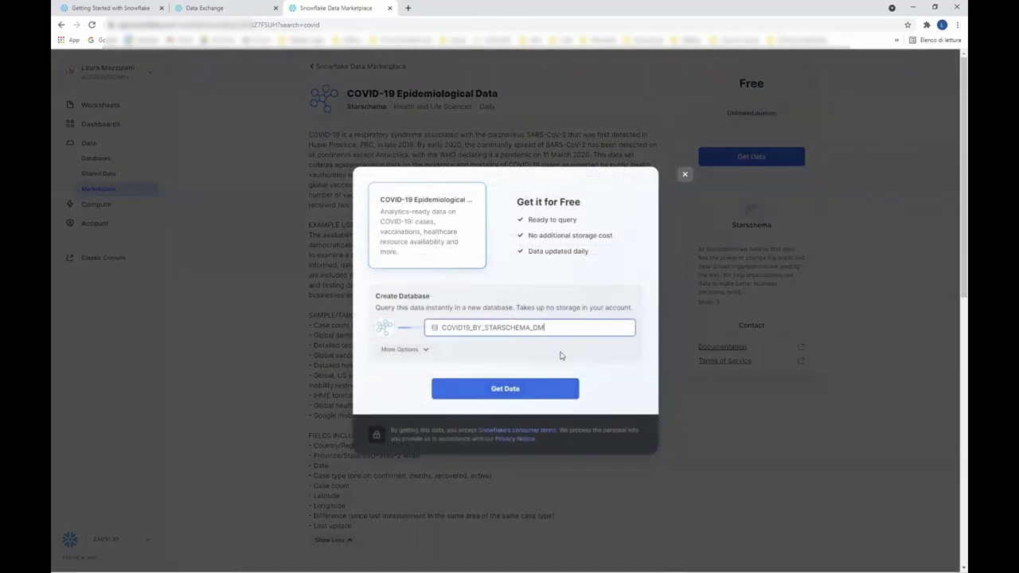
click(539, 390)
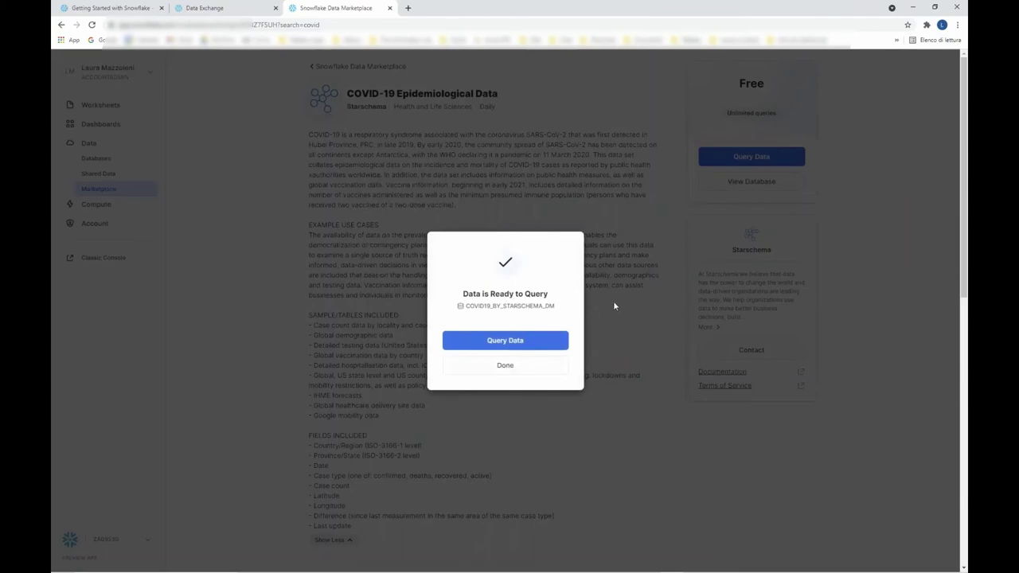
click(508, 368)
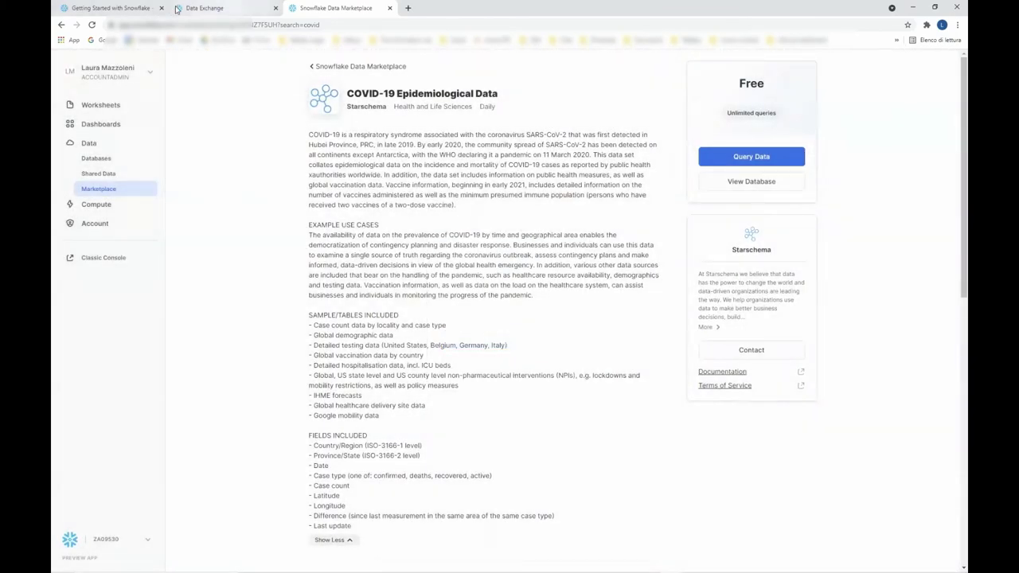
click(203, 8)
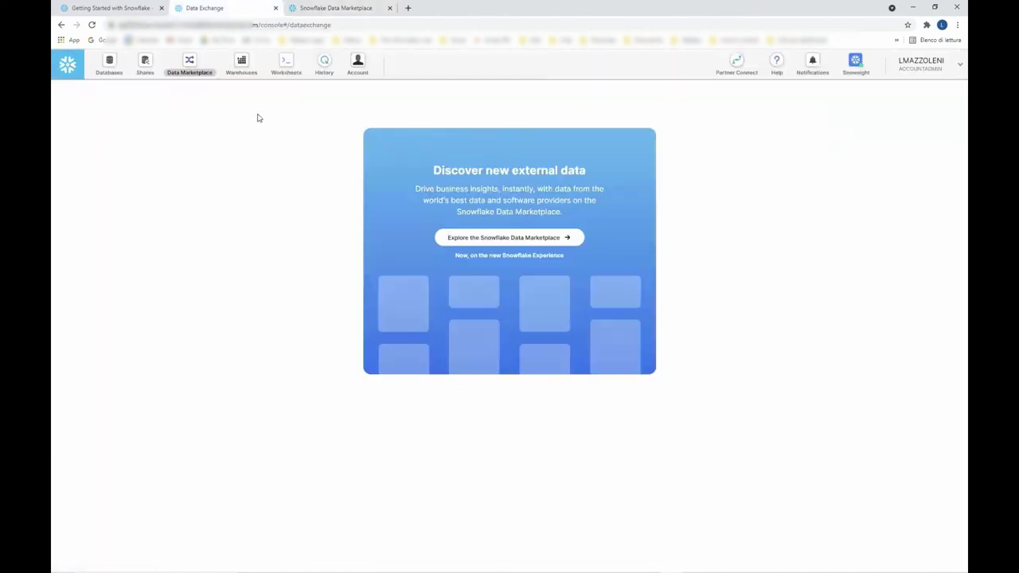